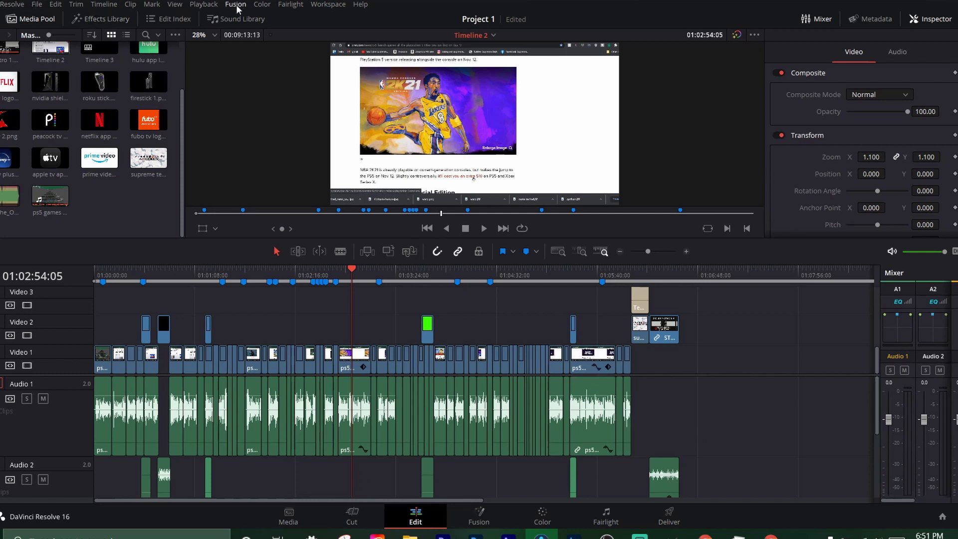
Look over the Playback menu options without changing anything.
left_click(204, 5)
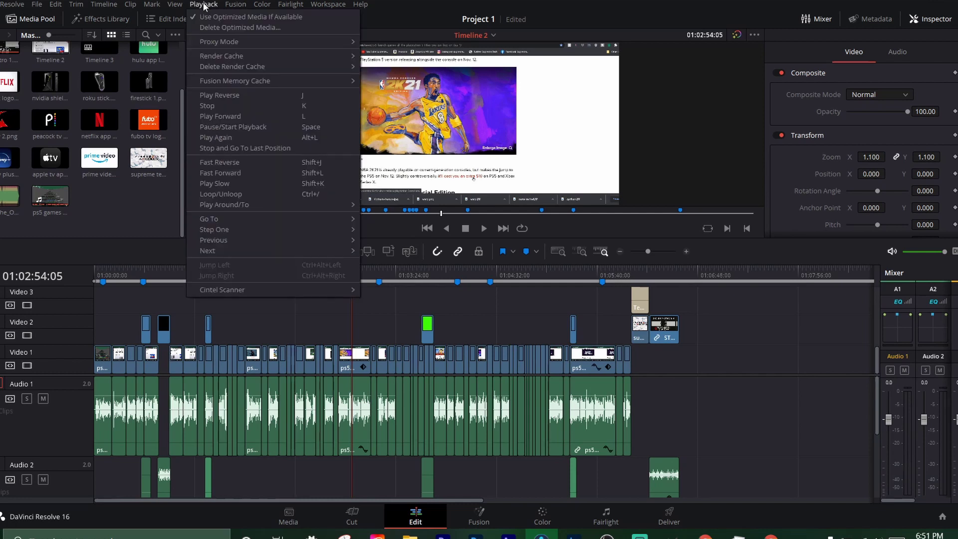
mouse_move(218, 44)
left_click(211, 7)
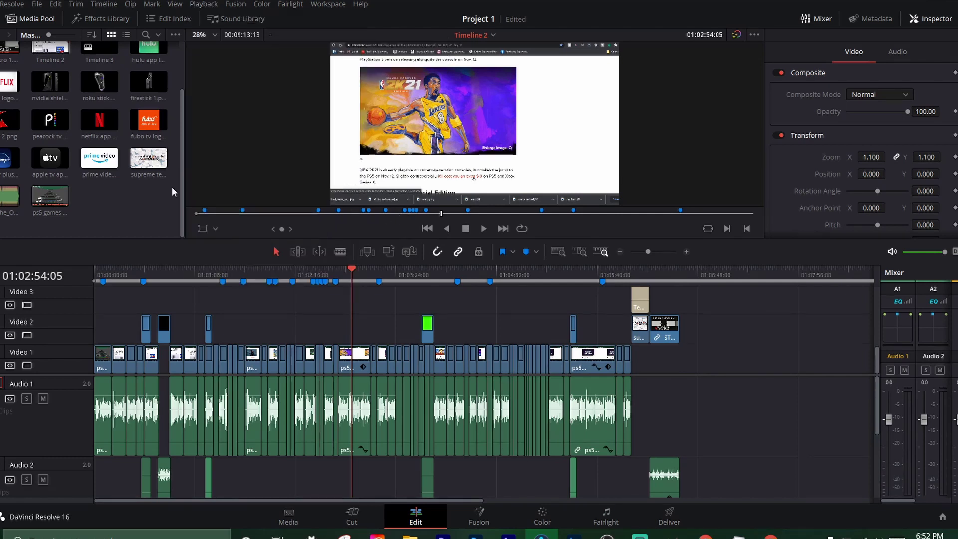
left_click(197, 7)
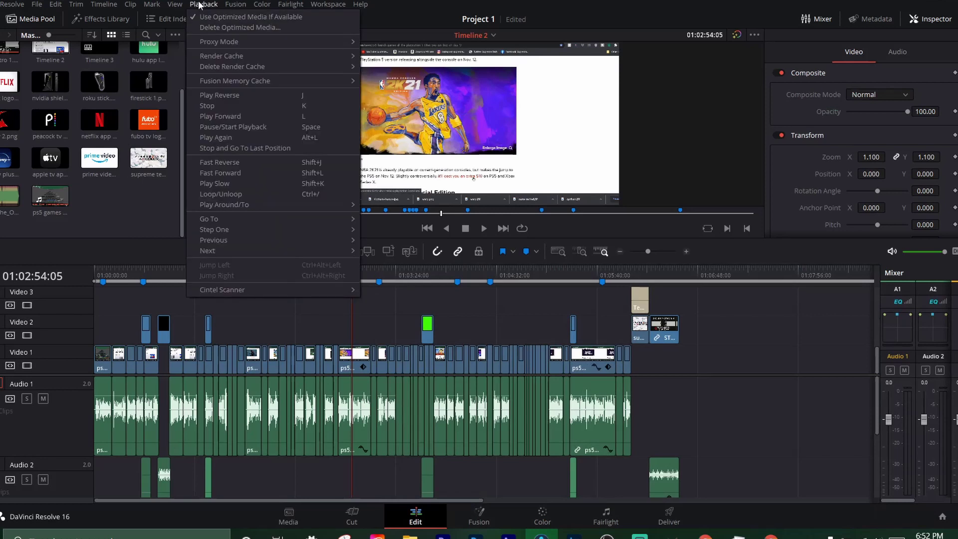
mouse_move(225, 65)
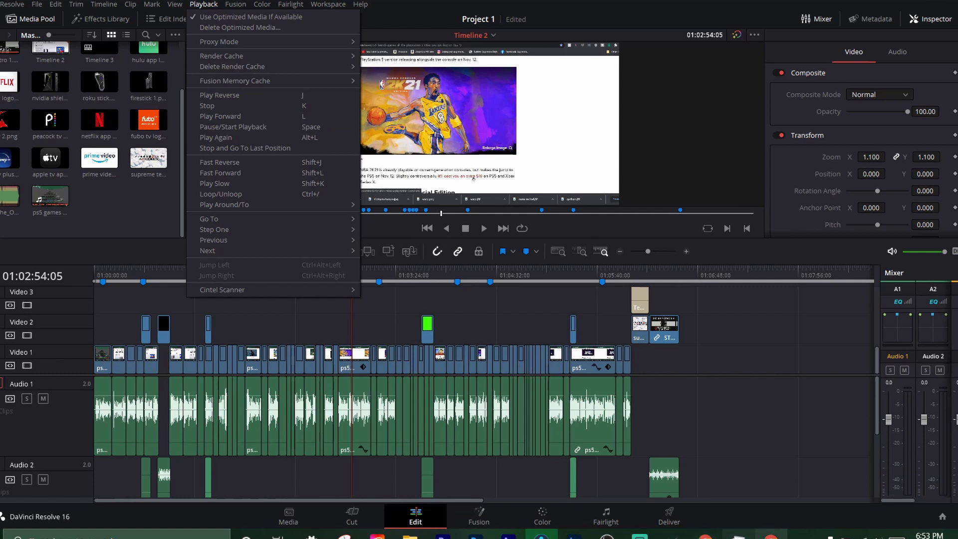
key("Escape")
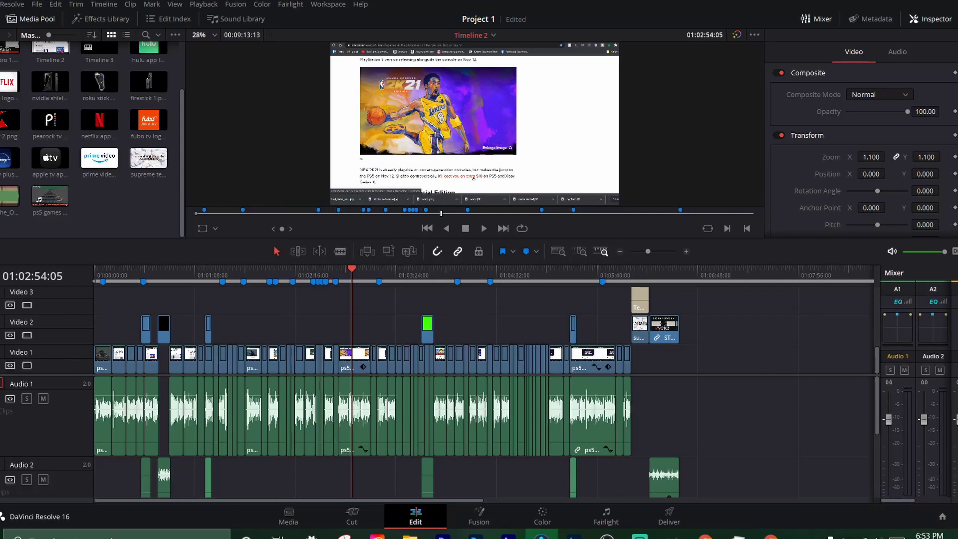
In Project Settings' Master Settings, set the Optimized Media Format to DNxHR HQ.
left_click(36, 7)
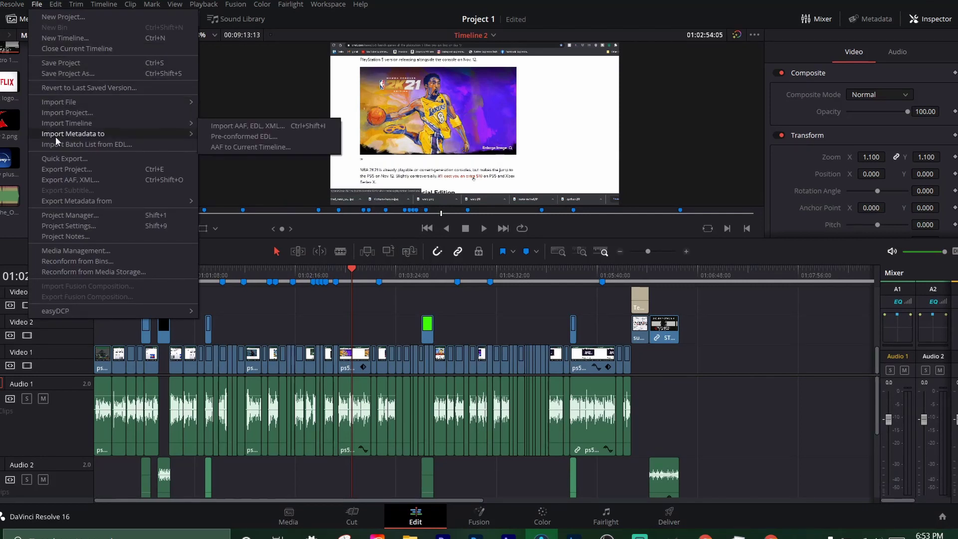
mouse_move(64, 202)
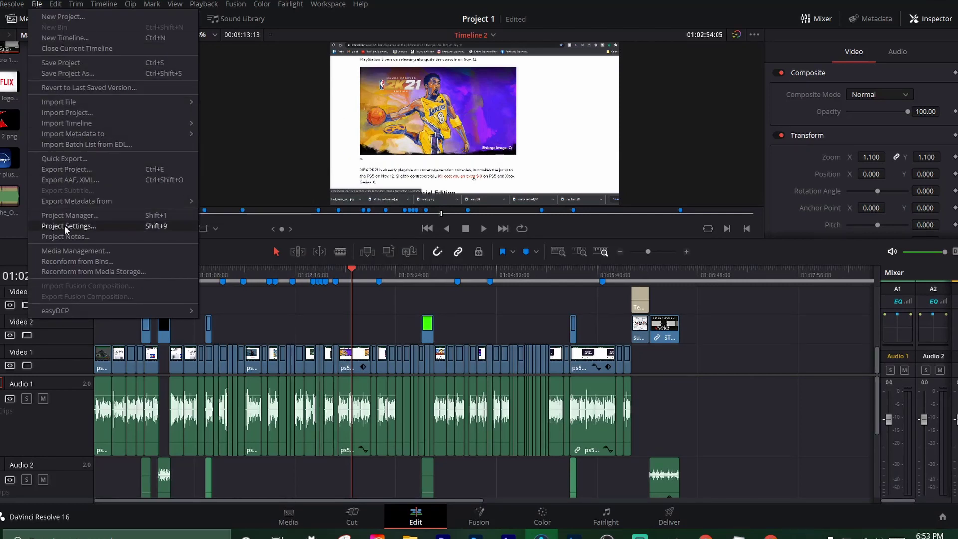
left_click(65, 225)
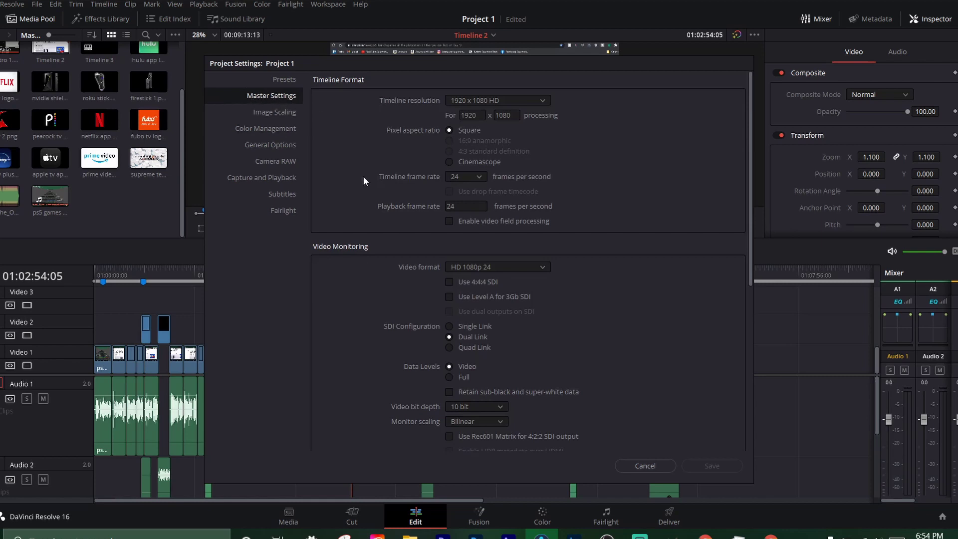
scroll(364, 176, "down", 5)
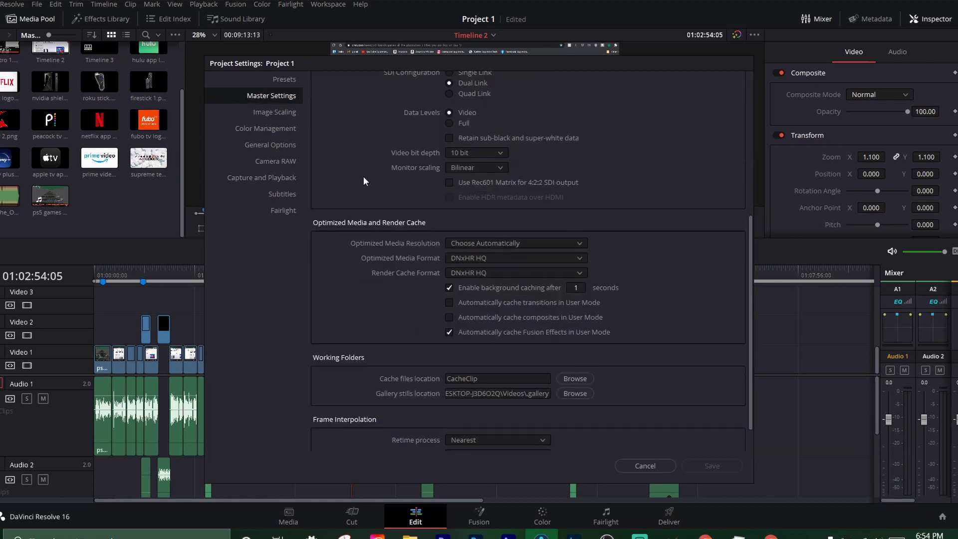
scroll(363, 177, "down", 1)
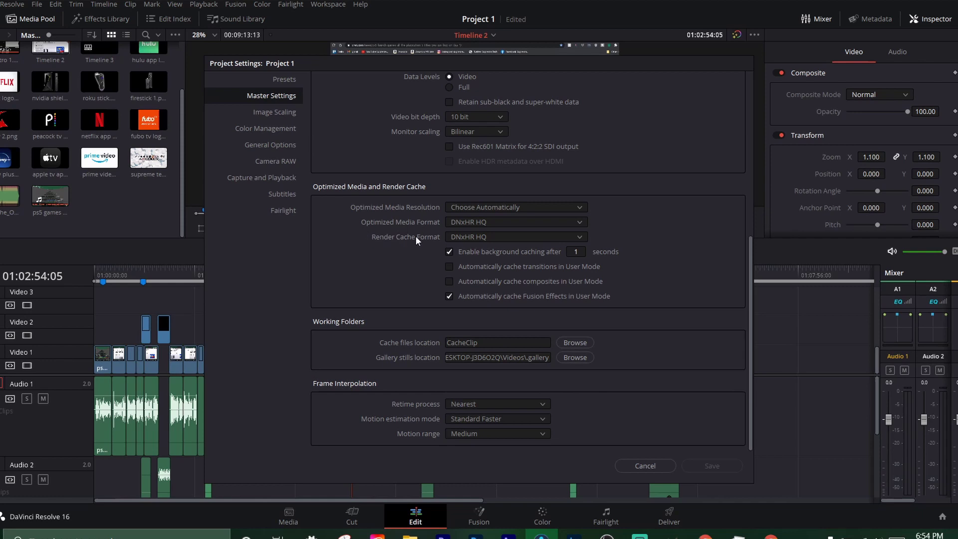
left_click(574, 221)
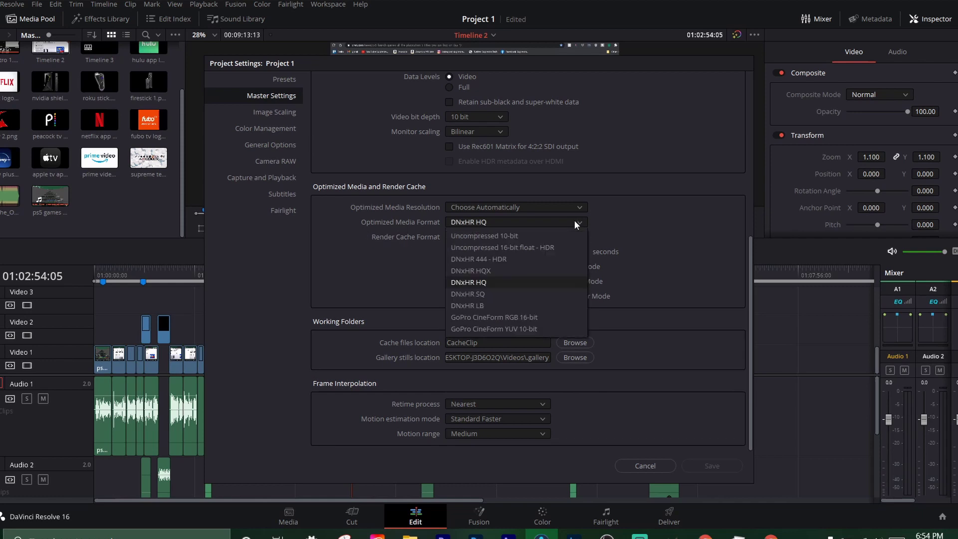
left_click(484, 283)
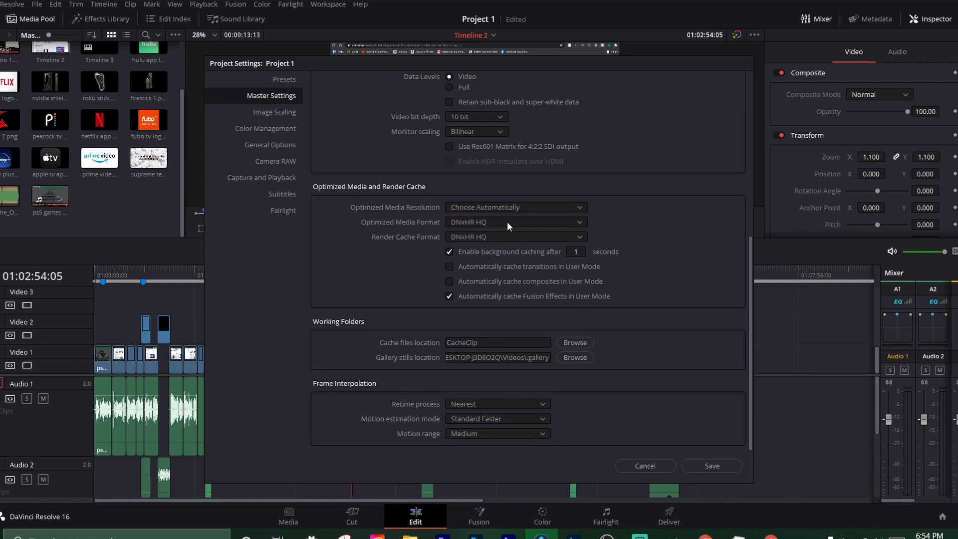
left_click(560, 219)
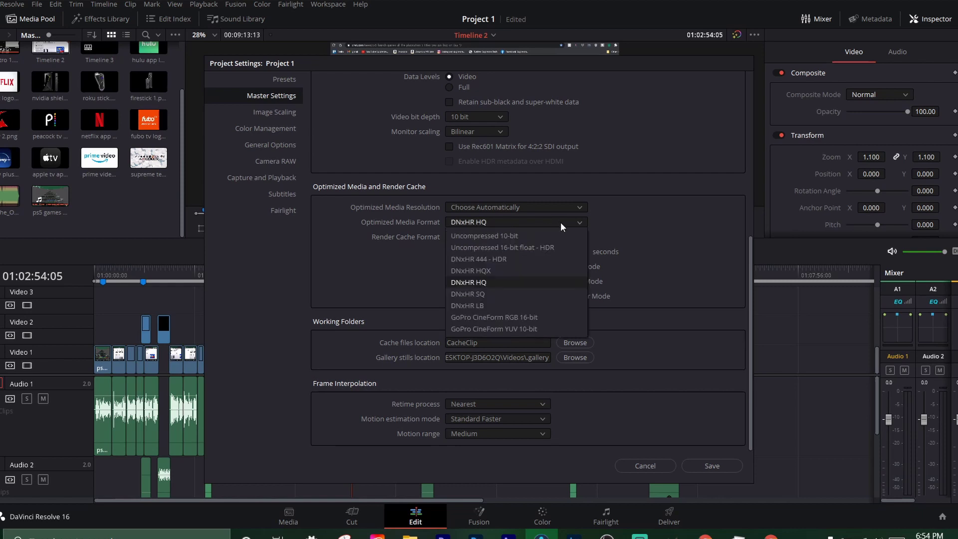
left_click(482, 284)
Set the Render Cache Format to DNxHR HQ and save the project settings.
left_click(476, 237)
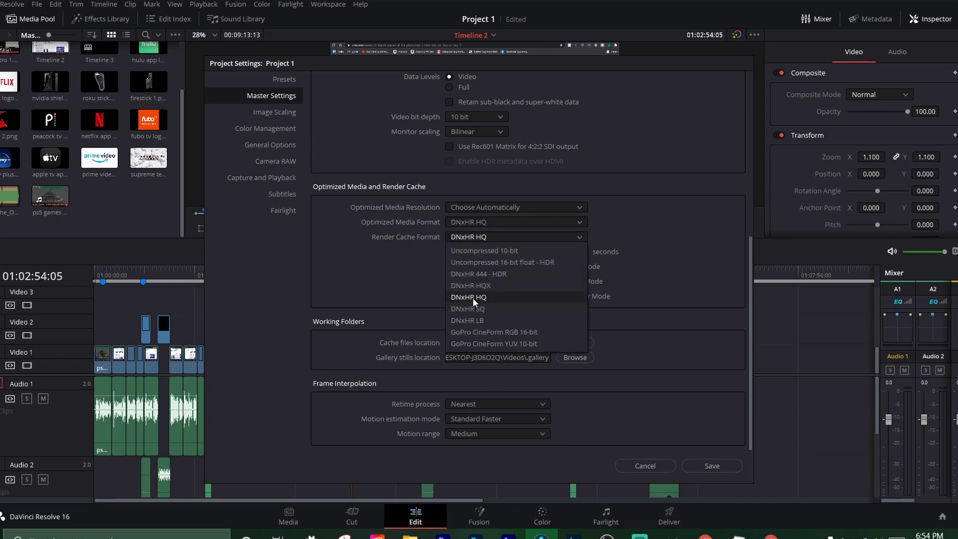
left_click(473, 297)
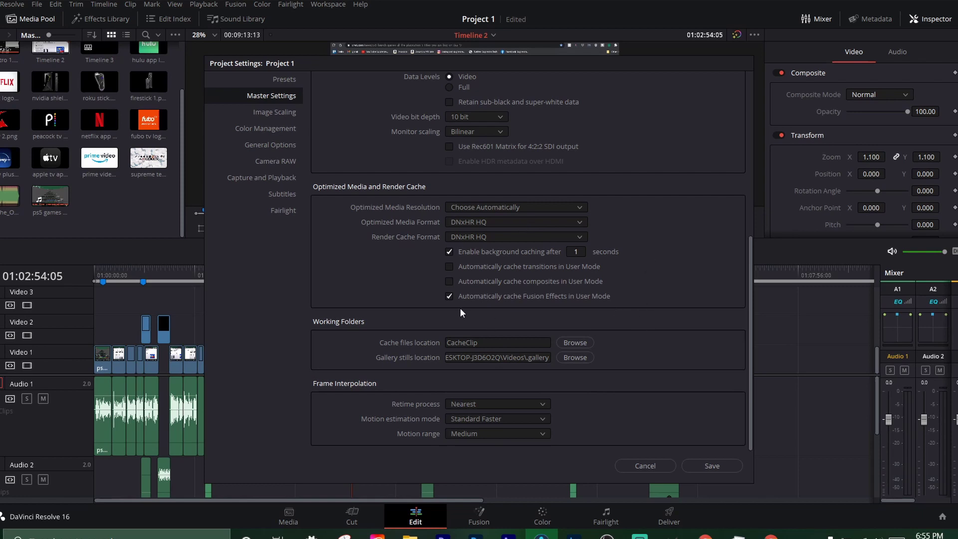
left_click(705, 466)
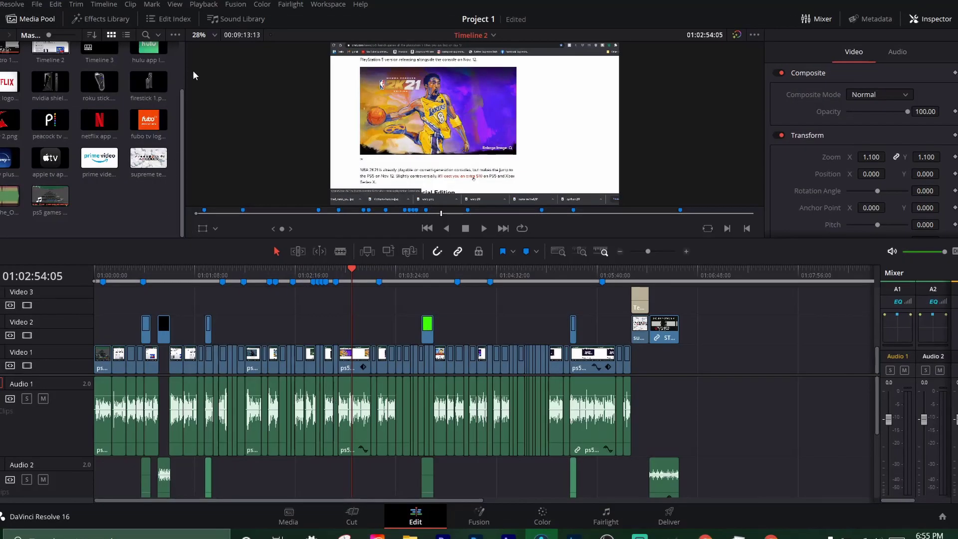
Uncheck Use Optimized Media If Available and set Playback > Render Cache to User.
left_click(204, 4)
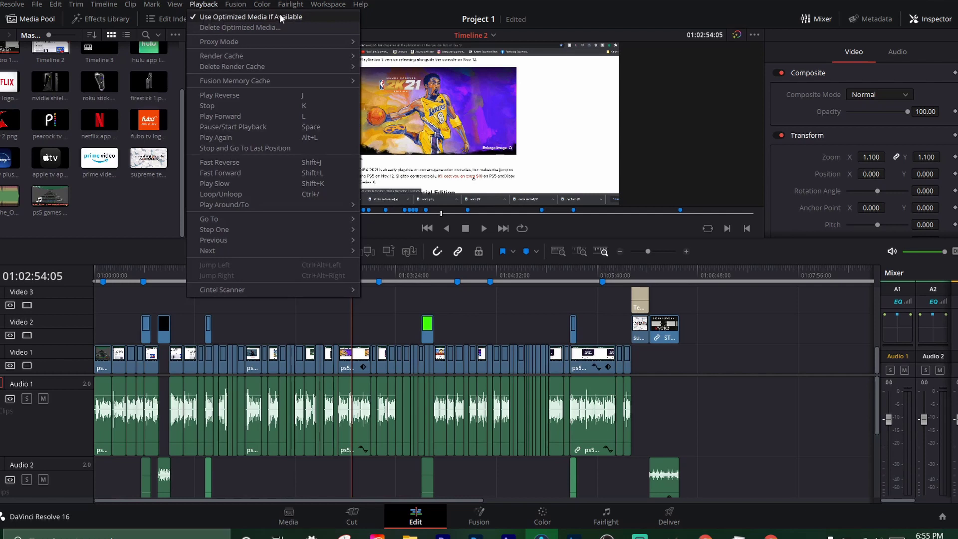
left_click(222, 17)
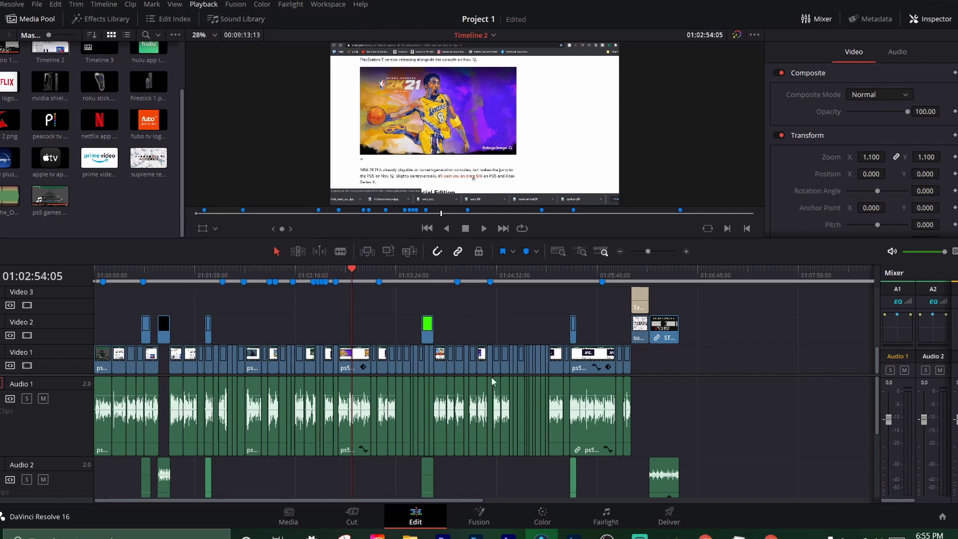
left_click(199, 4)
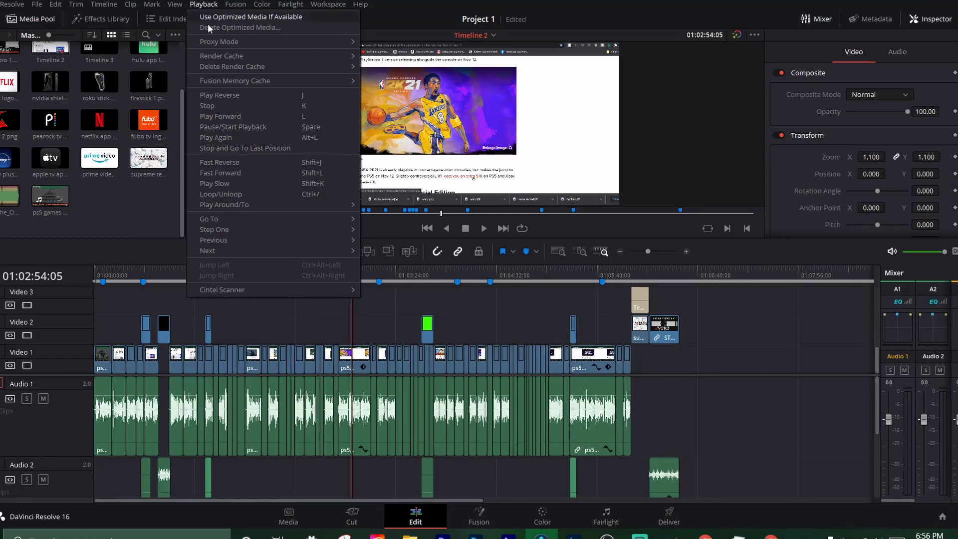
mouse_move(221, 60)
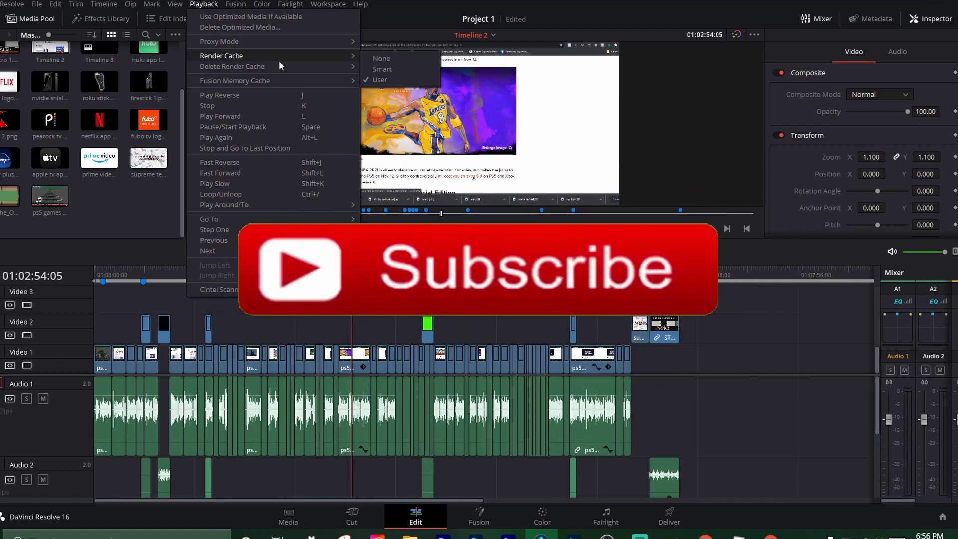
left_click(387, 80)
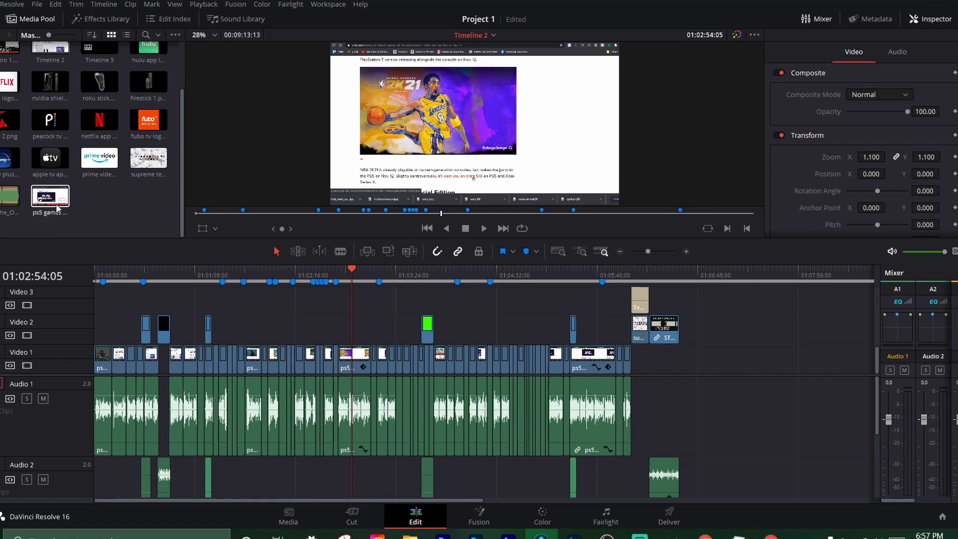
Check the context menus of the ps5 games clip and a Video 1 clip, then dismiss them.
right_click(40, 193)
mouse_move(40, 190)
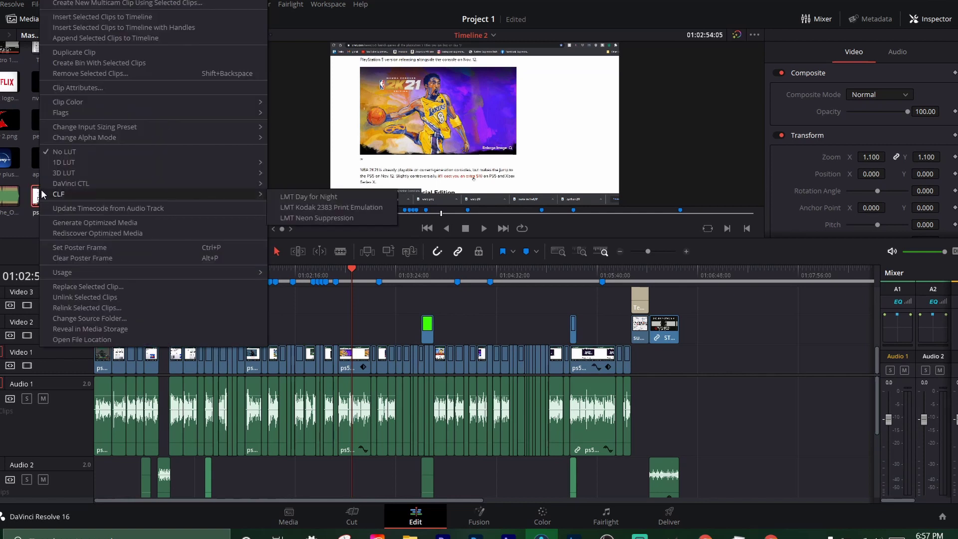
left_click(28, 222)
right_click(312, 354)
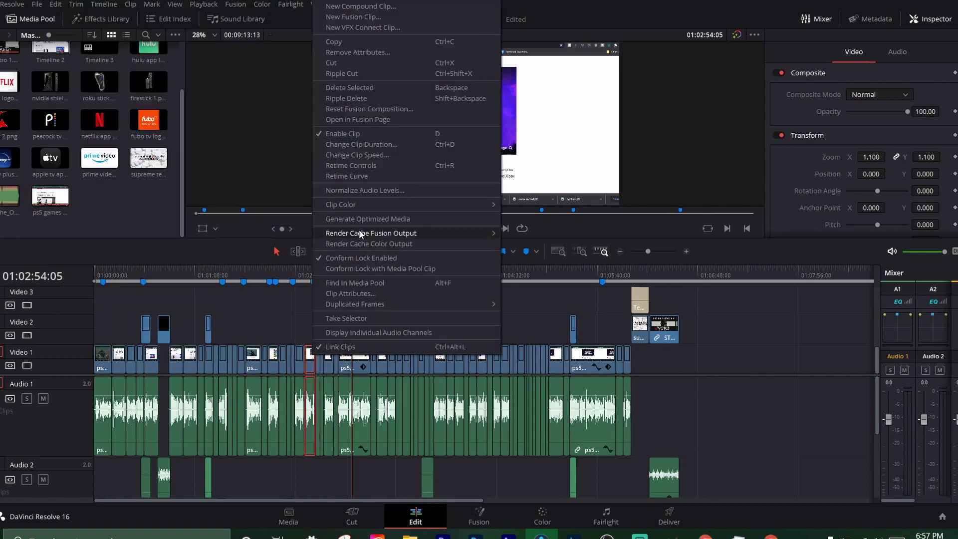
left_click(415, 216)
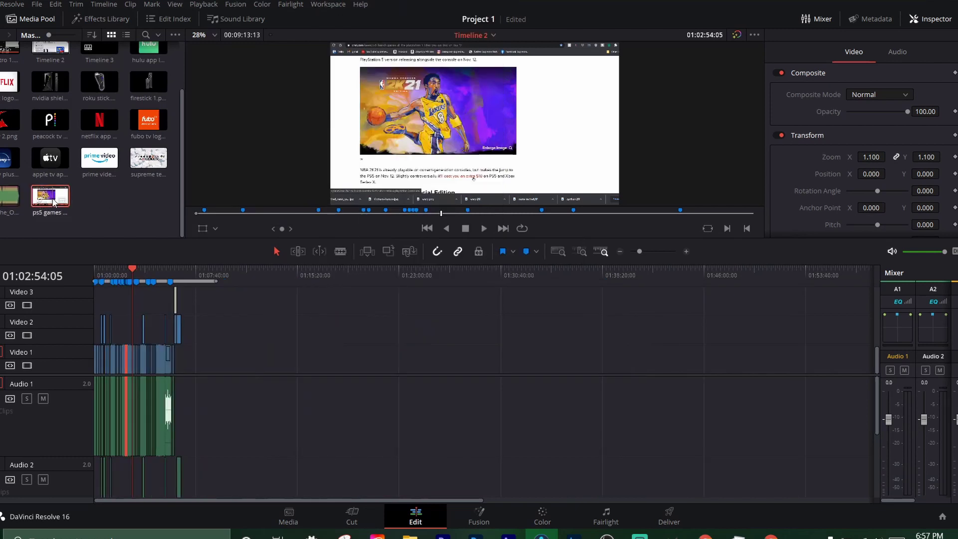
Place 'ps5 games available on launch.mp4' on Video 1 and Audio 1 after the edit.
left_click_drag(53, 201, 369, 414)
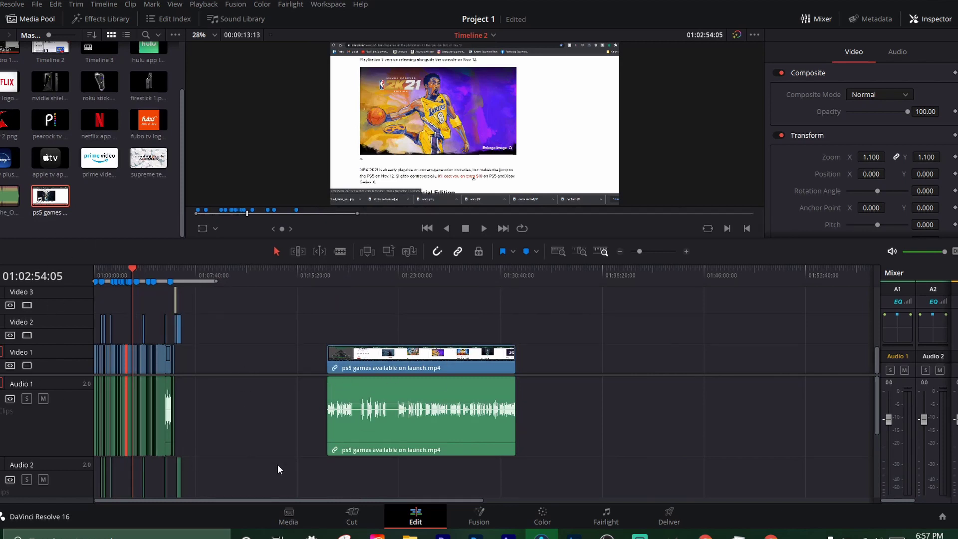
right_click(390, 368)
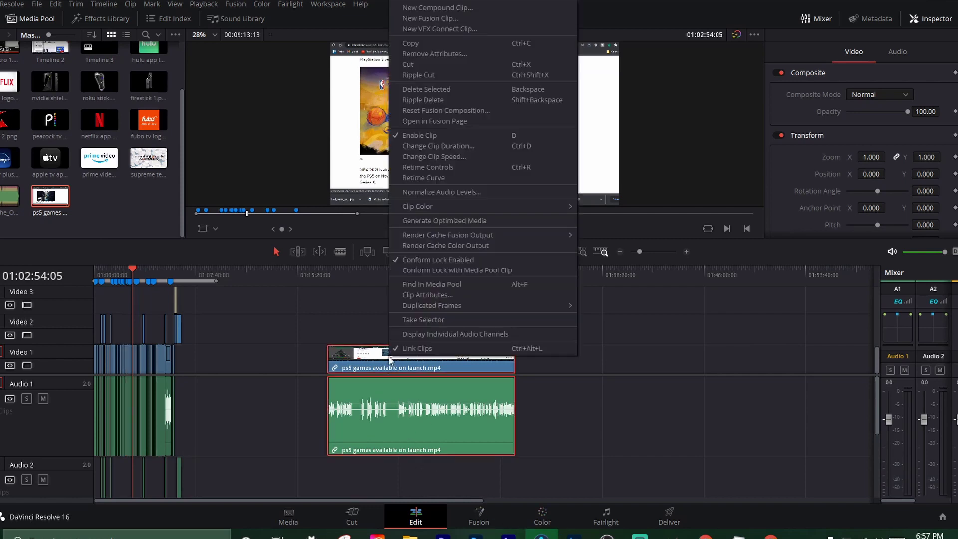
right_click(383, 416)
right_click(382, 418)
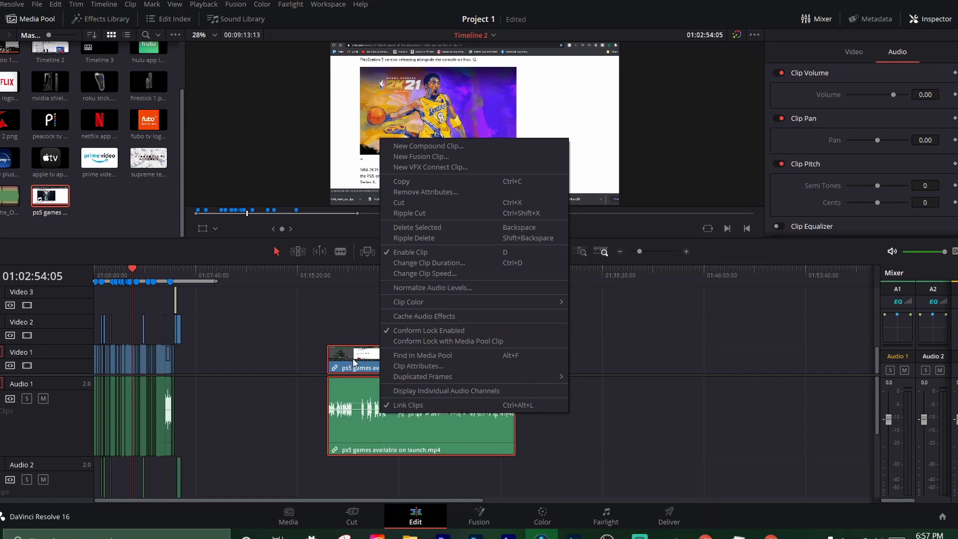
right_click(365, 362)
right_click(364, 362)
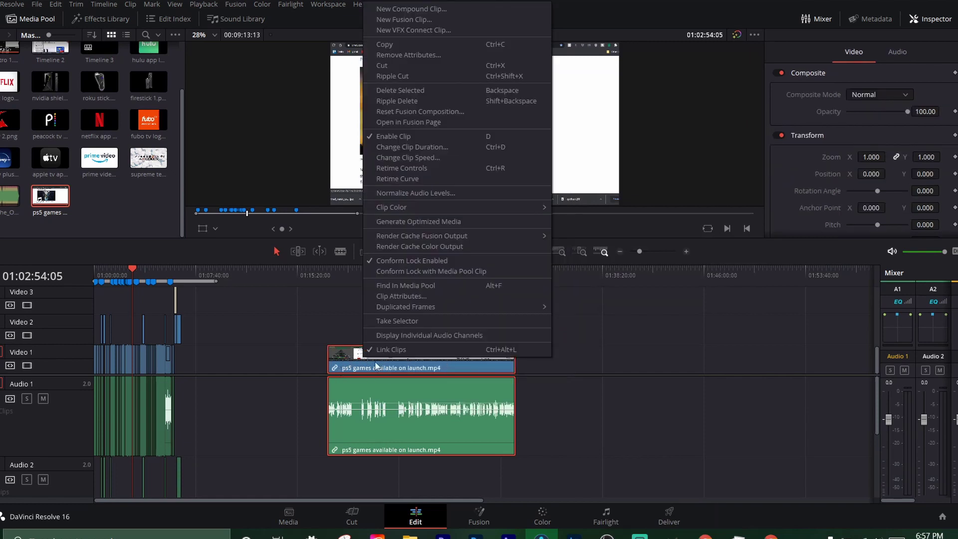
Generate optimized media for the ps5 games clip, then play part of it to test smoothness.
left_click(418, 222)
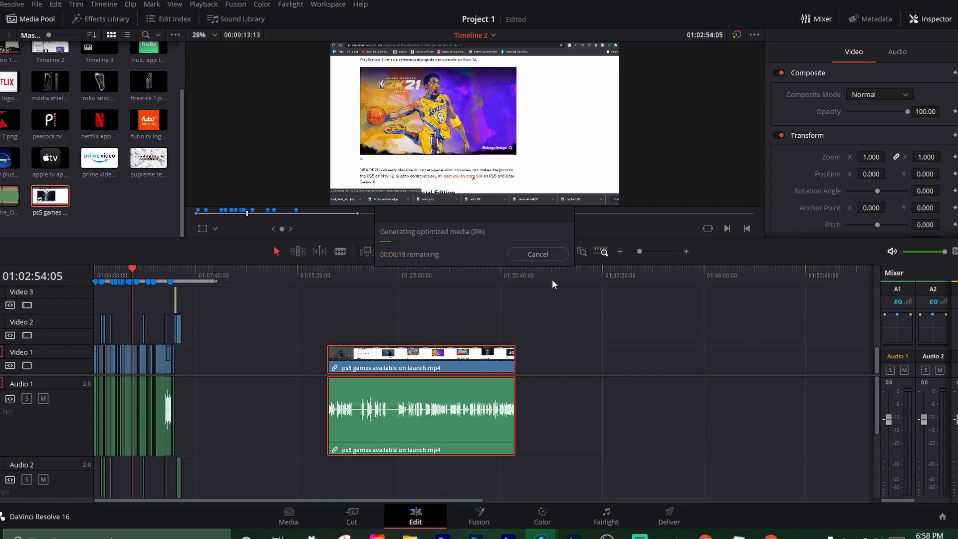
key("Escape")
mouse_move(348, 274)
left_mouse_down()
mouse_move(371, 275)
mouse_move(357, 275)
left_mouse_up()
key("space")
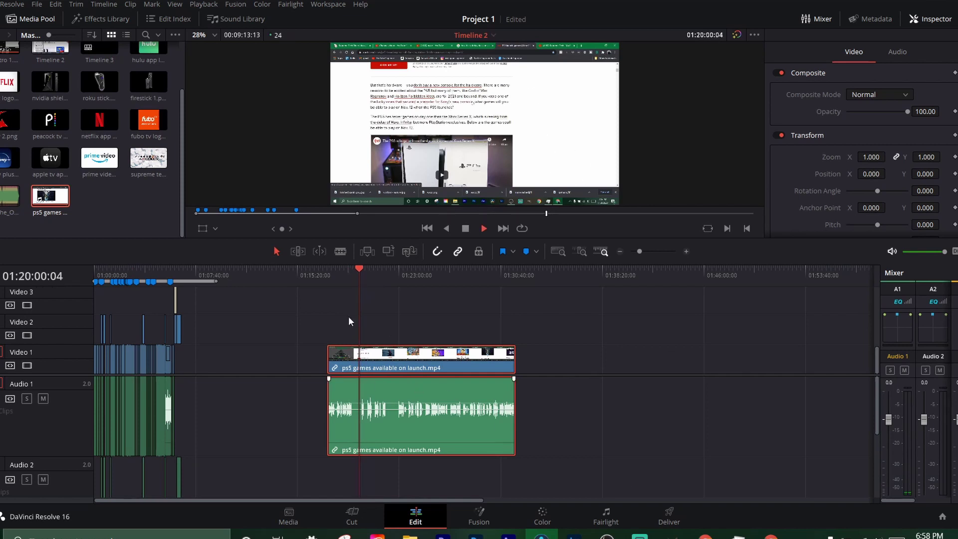
key("space")
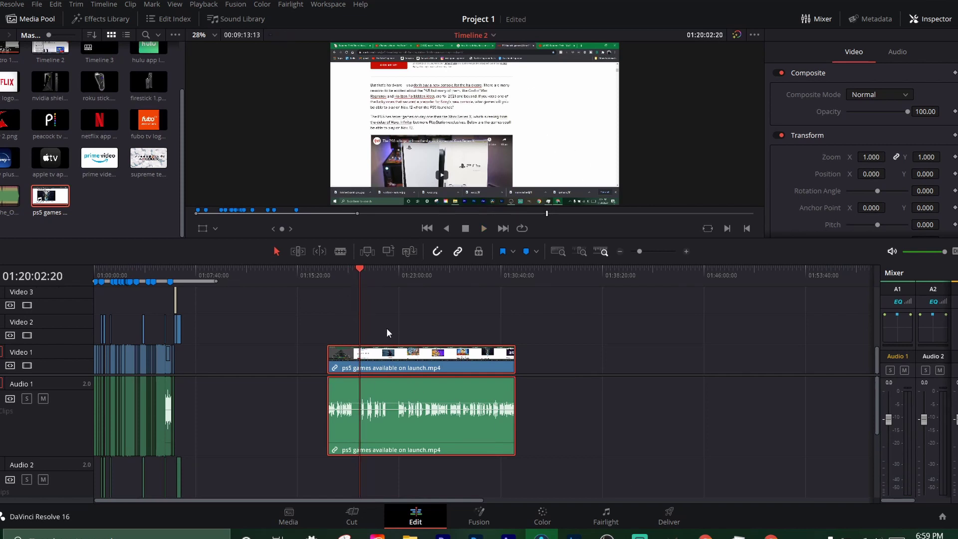